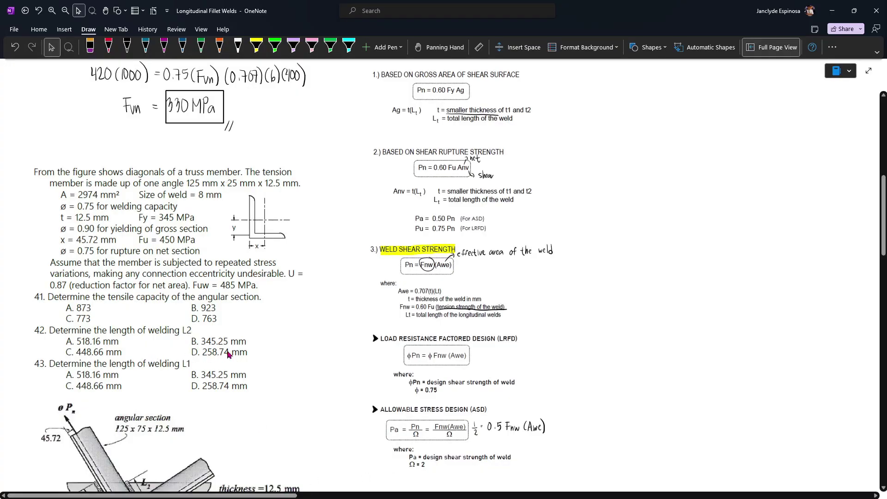
# - Cross out the 25 in the problem's angle dimensions and handwrite the correction 75 below it in black ink
pyautogui.scroll(-3, 228, 355)
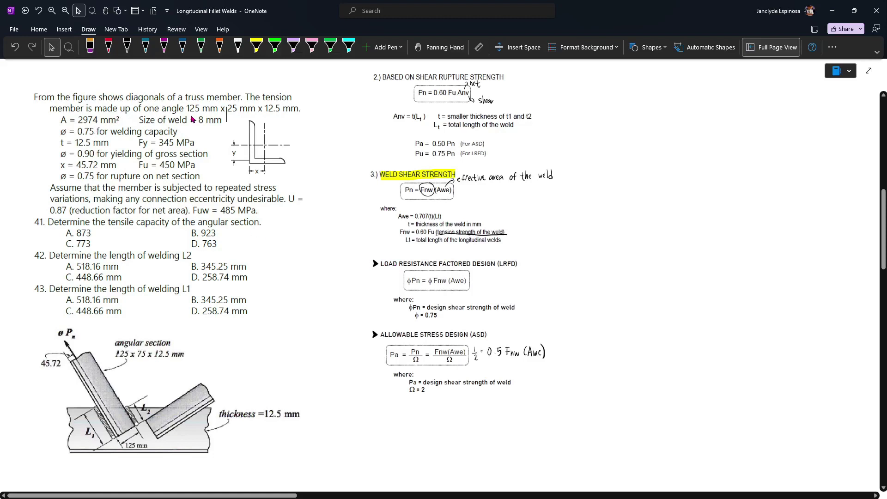
pyautogui.click(228, 115)
pyautogui.click(127, 48)
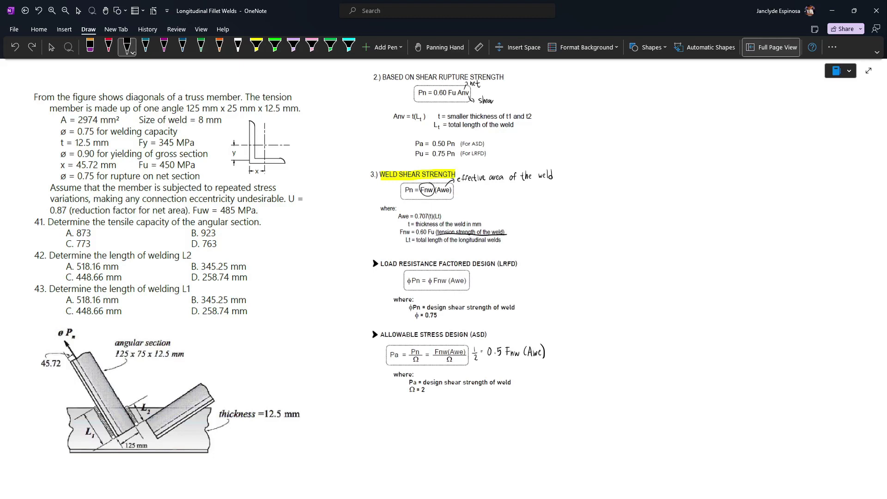
pyautogui.moveTo(227, 112)
pyautogui.mouseDown()
pyautogui.moveTo(238, 103)
pyautogui.moveTo(235, 119)
pyautogui.mouseUp()
pyautogui.press('Escape')
# - Underline the 8 mm weld size and label it tw, and underline 345 MPa, 450 MPa and 0.87 in the problem
pyautogui.moveTo(77, 182); pyautogui.dragTo(99, 181)
pyautogui.hotkey('ctrl', 'z')
pyautogui.moveTo(200, 126); pyautogui.dragTo(220, 125)
pyautogui.moveTo(215, 135); pyautogui.dragTo(220, 134)
pyautogui.moveTo(164, 151); pyautogui.dragTo(184, 148)
pyautogui.moveTo(161, 170); pyautogui.dragTo(197, 172)
pyautogui.press('Escape')
pyautogui.moveTo(48, 215); pyautogui.dragTo(69, 214)
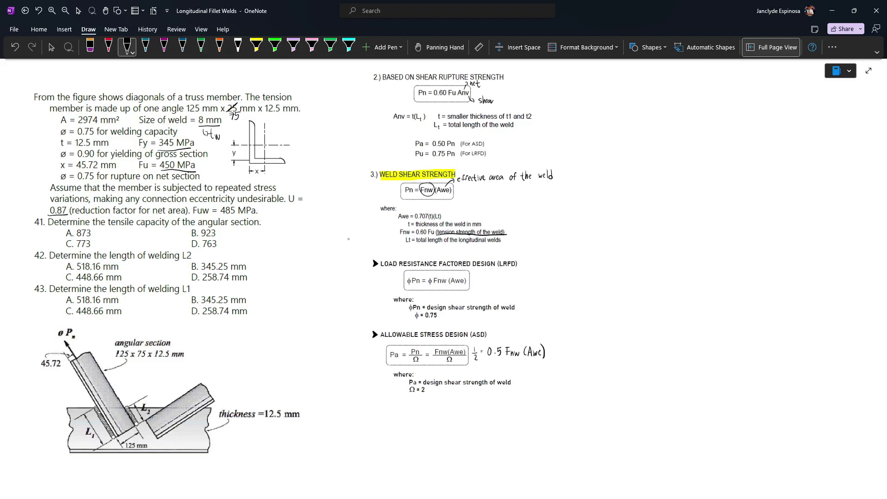
# - Underline "tensile capacity" in question 41
pyautogui.moveTo(220, 216); pyautogui.dragTo(255, 216)
pyautogui.hotkey('ctrl', 'z')
pyautogui.hotkey('alt', 'd')
pyautogui.moveTo(107, 225); pyautogui.dragTo(172, 227)
pyautogui.press('Escape')
# - Cross out Pn in the "smallest value" note on base metal capacity and write Pu above it in red
pyautogui.scroll(7, 647, 305)
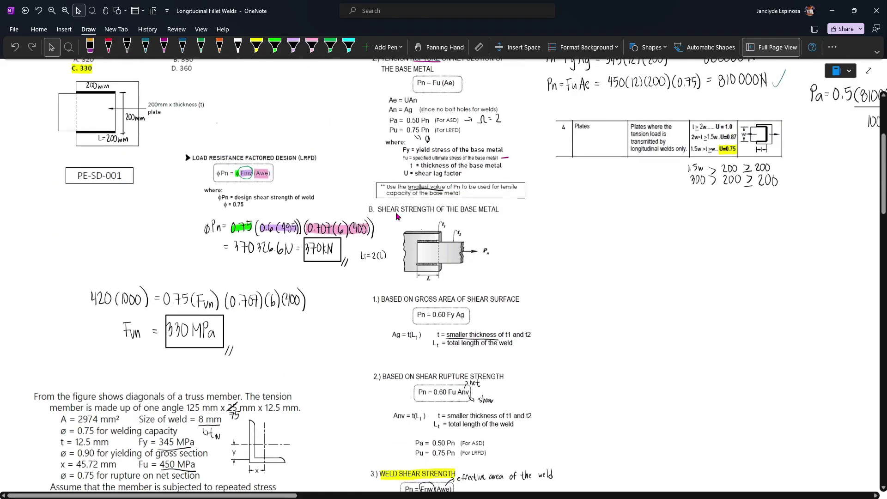
pyautogui.keyDown('ctrl'); pyautogui.scroll(3, 448, 228); pyautogui.keyUp('ctrl')
pyautogui.scroll(1, 502, 301)
pyautogui.scroll(-1, 502, 301)
pyautogui.keyDown('ctrl'); pyautogui.scroll(2, 503, 301); pyautogui.keyUp('ctrl')
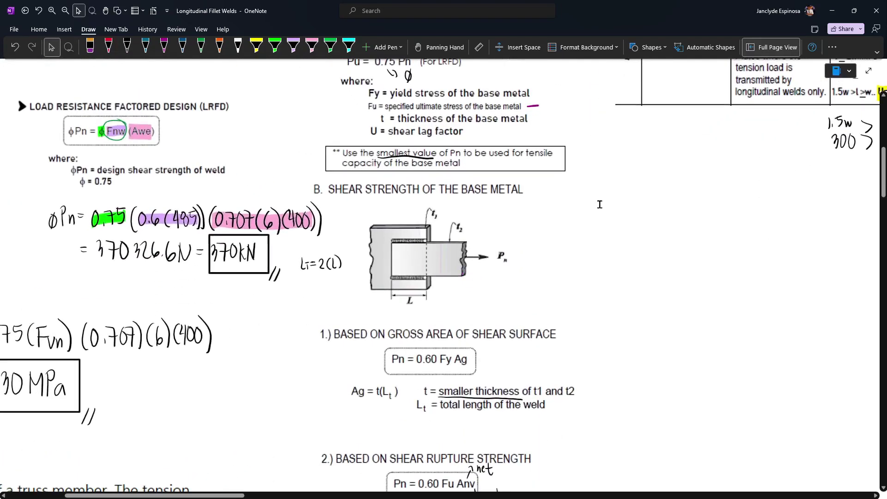
pyautogui.hotkey('alt', 'd')
pyautogui.moveTo(429, 143)
pyautogui.mouseDown()
pyautogui.moveTo(372, 149)
pyautogui.moveTo(430, 145)
pyautogui.mouseUp()
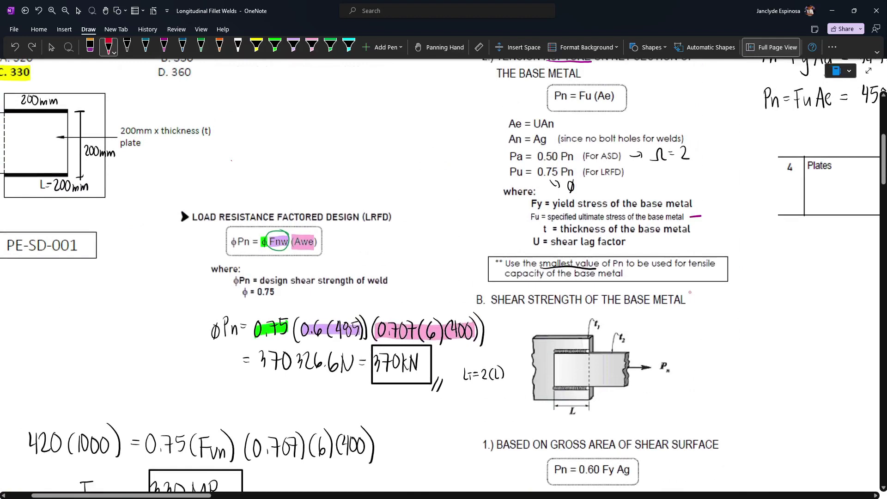
pyautogui.moveTo(624, 259)
pyautogui.mouseDown()
pyautogui.moveTo(613, 269)
pyautogui.moveTo(615, 257)
pyautogui.mouseUp()
pyautogui.moveTo(619, 252); pyautogui.dragTo(620, 259)
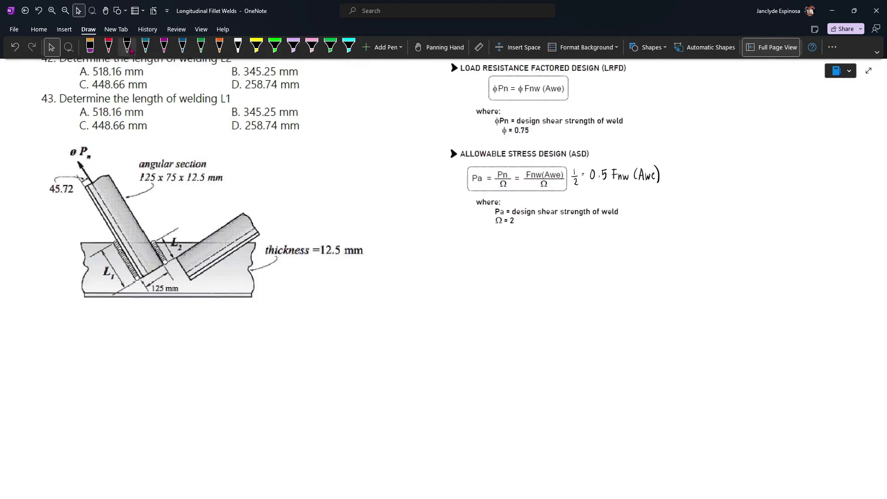
# - Handwrite the item number "41." and "Pn =" in black below the allowable stress design notes
pyautogui.scroll(3, 450, 146)
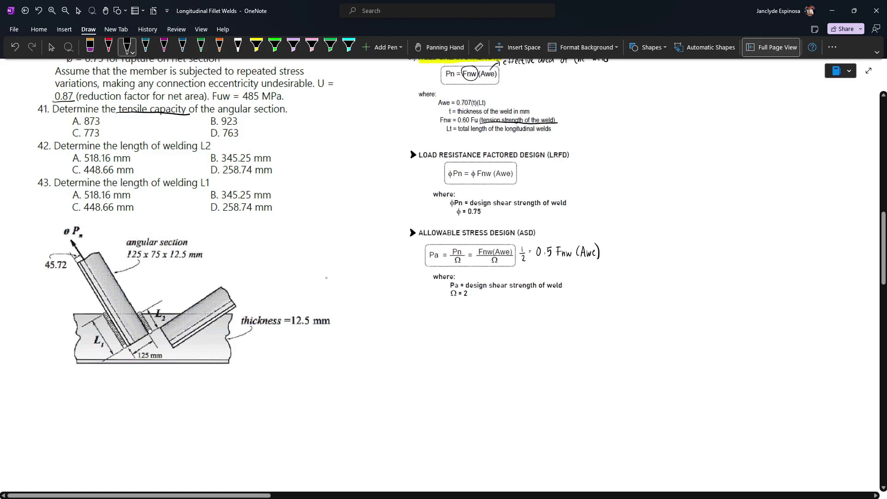
pyautogui.moveTo(415, 320); pyautogui.dragTo(417, 328)
pyautogui.moveTo(416, 320); pyautogui.dragTo(417, 333)
pyautogui.moveTo(420, 321); pyautogui.dragTo(421, 333)
pyautogui.click(424, 331)
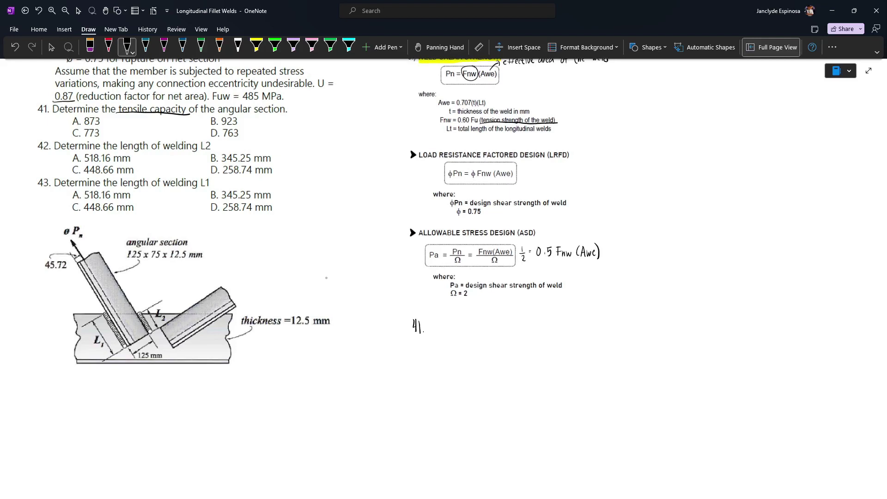
pyautogui.moveTo(455, 319)
pyautogui.mouseDown()
pyautogui.moveTo(457, 334)
pyautogui.moveTo(465, 334)
pyautogui.mouseUp()
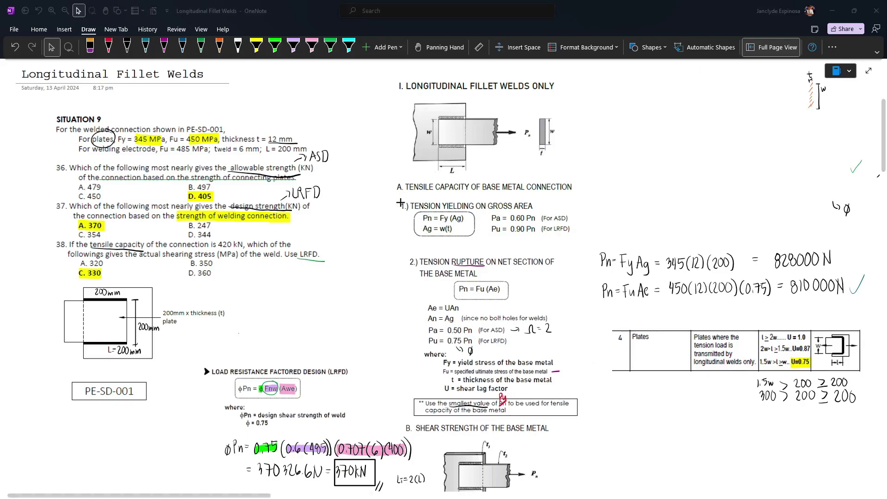
# - Capture the tension yielding and tension rupture formulas from the notes and paste them below the item 41 line
pyautogui.press('super+shift+s')
pyautogui.moveTo(395, 198); pyautogui.dragTo(565, 350)
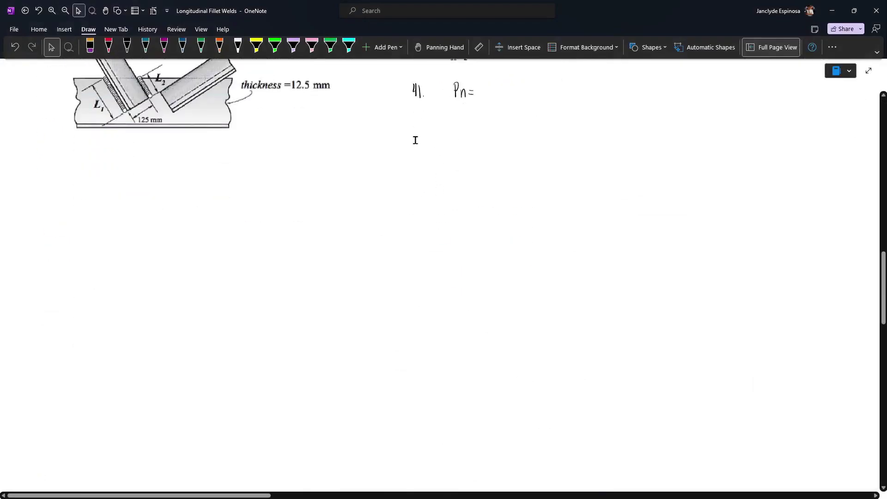
pyautogui.hotkey('ctrl', 'v')
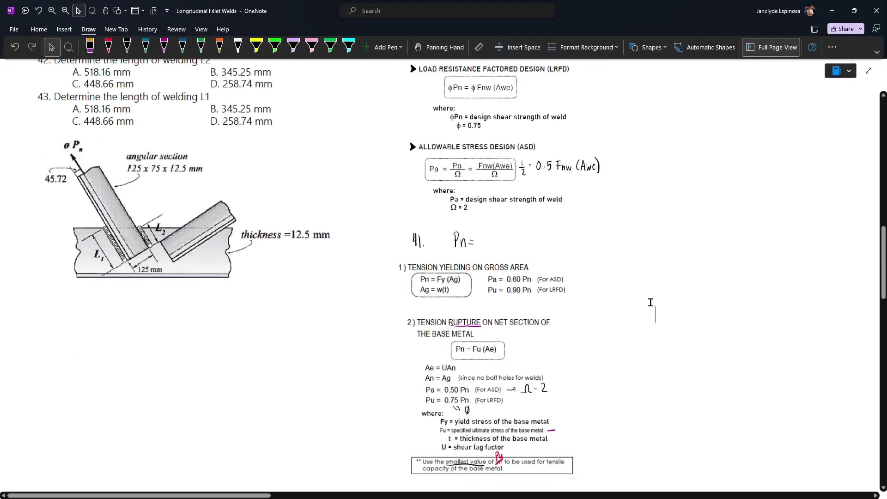
pyautogui.click(658, 303)
# - Handwrite a second "Pn =" directly under the first one in the item 41 solution
pyautogui.keyDown('ctrl'); pyautogui.scroll(1, 592, 294); pyautogui.keyUp('ctrl')
pyautogui.moveTo(401, 257); pyautogui.dragTo(403, 245)
pyautogui.moveTo(406, 252); pyautogui.dragTo(412, 255)
pyautogui.moveTo(415, 248); pyautogui.dragTo(418, 249)
pyautogui.moveTo(415, 252)
pyautogui.mouseDown()
pyautogui.moveTo(378, 278)
pyautogui.moveTo(403, 265)
pyautogui.mouseUp()
pyautogui.hotkey('ctrl', 'z')
# - Complete the first Pn line with 345(2974) and underline the 2974 mm² area in the problem
pyautogui.keyDown('ctrl'); pyautogui.scroll(-2, 518, 405); pyautogui.keyUp('ctrl')
pyautogui.scroll(5, 518, 405)
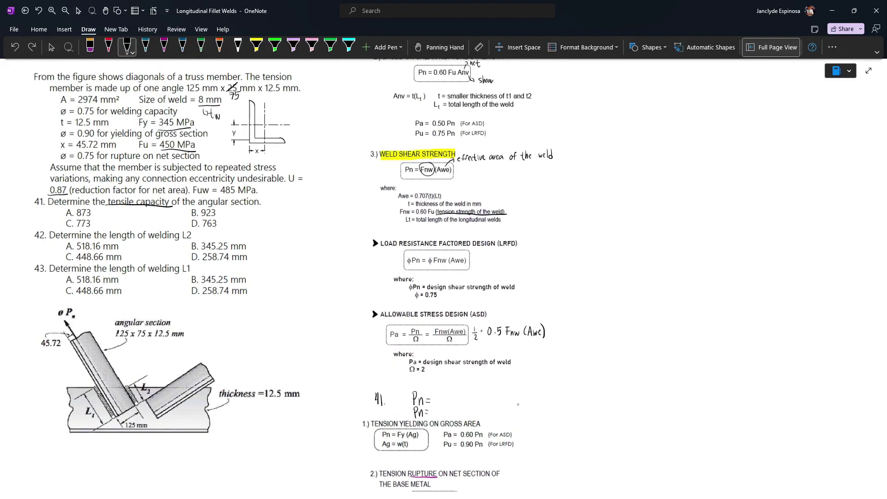
pyautogui.moveTo(437, 394); pyautogui.dragTo(438, 403)
pyautogui.moveTo(446, 393); pyautogui.dragTo(447, 399)
pyautogui.moveTo(447, 393); pyautogui.dragTo(447, 404)
pyautogui.moveTo(451, 394); pyautogui.dragTo(449, 403)
pyautogui.moveTo(450, 393); pyautogui.dragTo(457, 405)
pyautogui.moveTo(79, 106); pyautogui.dragTo(113, 105)
pyautogui.moveTo(461, 396); pyautogui.dragTo(481, 406)
pyautogui.moveTo(483, 392); pyautogui.dragTo(484, 407)
pyautogui.press('Escape')
# - Write 450(2974) in the second Pn line of the item 41 solution
pyautogui.scroll(-2, 571, 427)
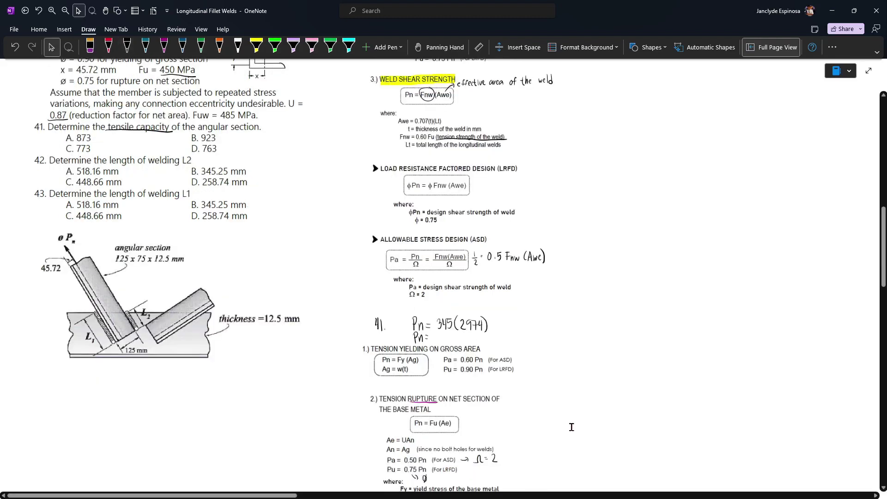
pyautogui.scroll(1, 571, 400)
pyautogui.scroll(1, 571, 399)
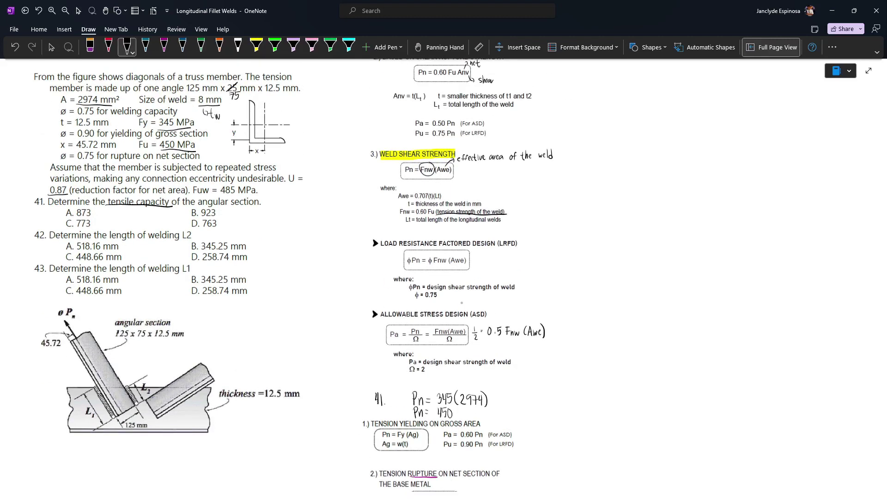
pyautogui.moveTo(456, 407)
pyautogui.mouseDown()
pyautogui.moveTo(457, 420)
pyautogui.moveTo(472, 420)
pyautogui.mouseUp()
pyautogui.moveTo(475, 410); pyautogui.dragTo(481, 424)
# - Add the shear lag factor (0.87) to the end of the second capacity line
pyautogui.scroll(-3, 489, 331)
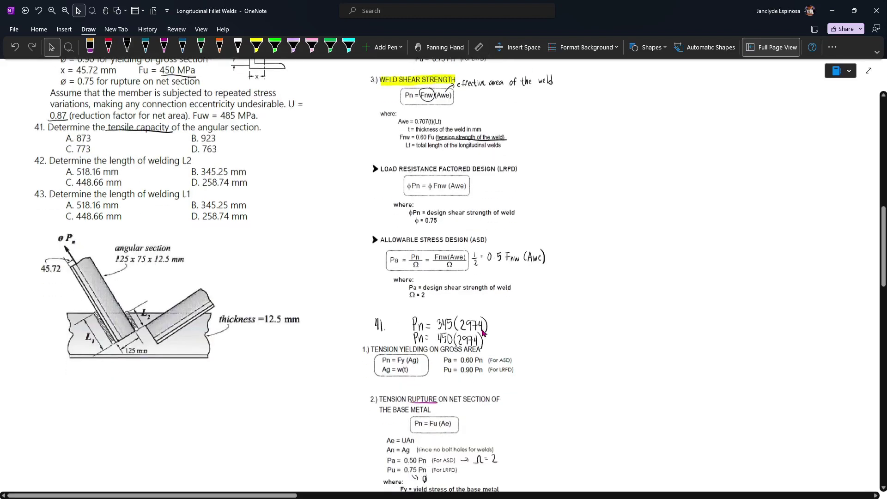
pyautogui.scroll(2, 434, 317)
pyautogui.scroll(2, 434, 317)
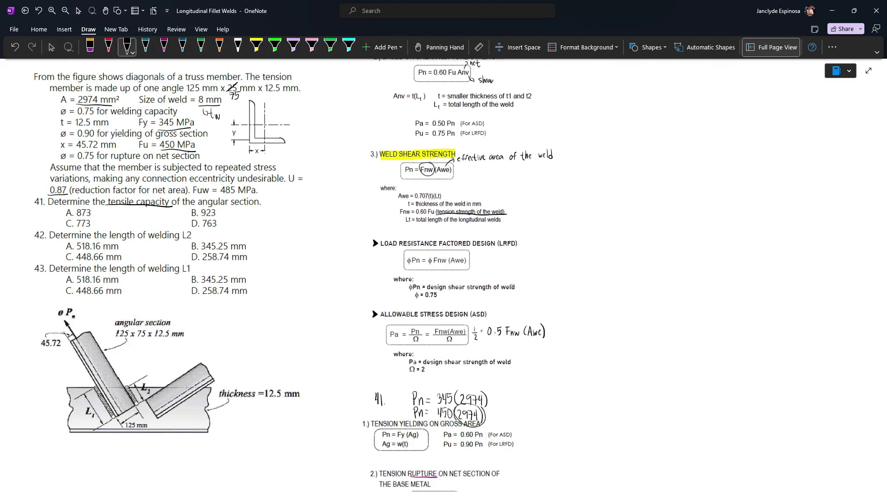
pyautogui.moveTo(489, 408)
pyautogui.mouseDown()
pyautogui.moveTo(487, 419)
pyautogui.moveTo(491, 409)
pyautogui.moveTo(497, 416)
pyautogui.mouseUp()
pyautogui.moveTo(503, 410); pyautogui.dragTo(501, 416)
pyautogui.moveTo(504, 410); pyautogui.dragTo(505, 419)
pyautogui.moveTo(509, 408); pyautogui.dragTo(510, 419)
pyautogui.moveTo(520, 395); pyautogui.dragTo(525, 395)
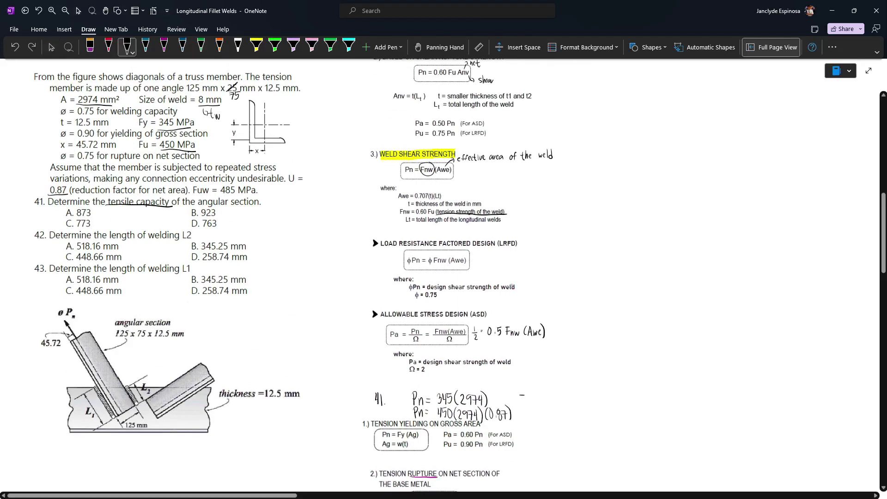
# - Rewrite the capacity subscripts as u and shift both numeric expressions away from the equals signs to make room
pyautogui.press('e')
pyautogui.moveTo(419, 398); pyautogui.dragTo(424, 403)
pyautogui.press('p')
pyautogui.moveTo(418, 413); pyautogui.dragTo(423, 420)
pyautogui.click(69, 47)
pyautogui.moveTo(502, 392)
pyautogui.mouseDown()
pyautogui.moveTo(446, 380)
pyautogui.moveTo(506, 418)
pyautogui.mouseUp()
pyautogui.moveTo(469, 406); pyautogui.dragTo(483, 407)
pyautogui.click(131, 52)
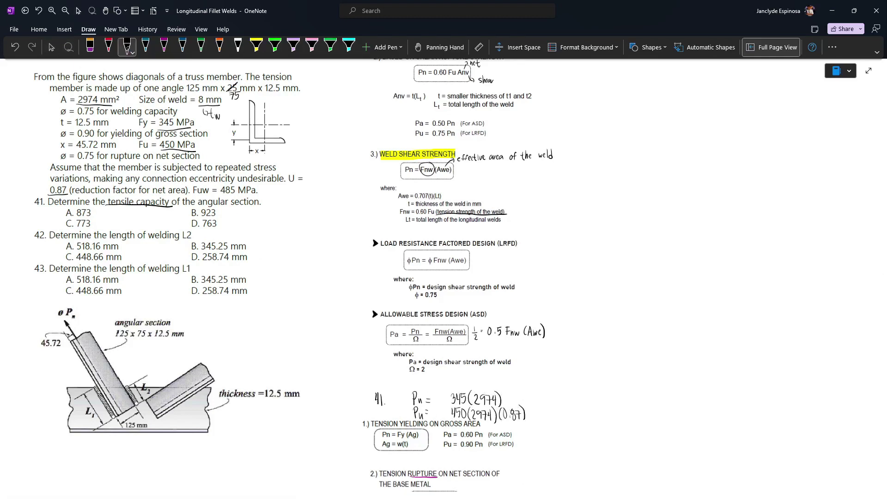
# - Insert the factor (0.9) in the first expression and (0.75) in the second, and underline 0.75 in the problem
pyautogui.click(440, 405)
pyautogui.moveTo(436, 405)
pyautogui.mouseDown()
pyautogui.moveTo(437, 395)
pyautogui.moveTo(445, 403)
pyautogui.mouseUp()
pyautogui.moveTo(449, 389); pyautogui.dragTo(449, 405)
pyautogui.moveTo(435, 391); pyautogui.dragTo(434, 408)
pyautogui.moveTo(531, 413); pyautogui.dragTo(540, 405)
pyautogui.hotkey('ctrl', 'z')
pyautogui.moveTo(80, 161); pyautogui.dragTo(100, 162)
pyautogui.moveTo(433, 407)
pyautogui.mouseDown()
pyautogui.moveTo(431, 417)
pyautogui.moveTo(435, 410)
pyautogui.moveTo(446, 422)
pyautogui.mouseUp()
pyautogui.click(438, 418)
pyautogui.press('Escape')
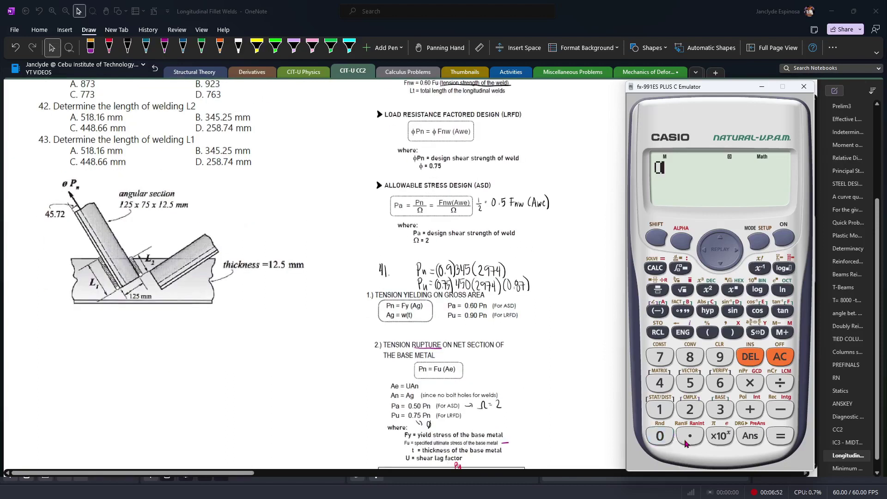
# - Calculate 0.9×345×2974 in the calculator emulator
pyautogui.click(688, 437)
pyautogui.click(720, 356)
pyautogui.click(750, 383)
pyautogui.click(720, 409)
pyautogui.click(660, 383)
pyautogui.click(691, 383)
pyautogui.click(751, 383)
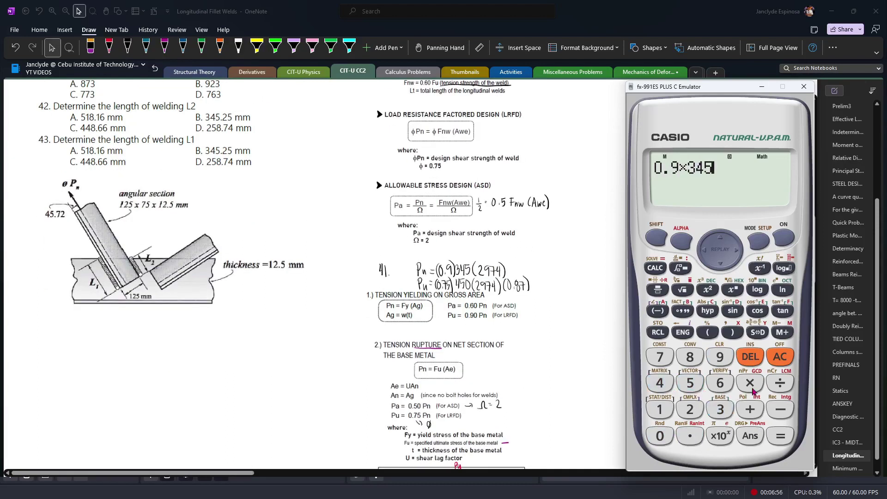
pyautogui.click(690, 409)
pyautogui.click(720, 357)
pyautogui.click(660, 357)
pyautogui.click(660, 383)
pyautogui.click(781, 436)
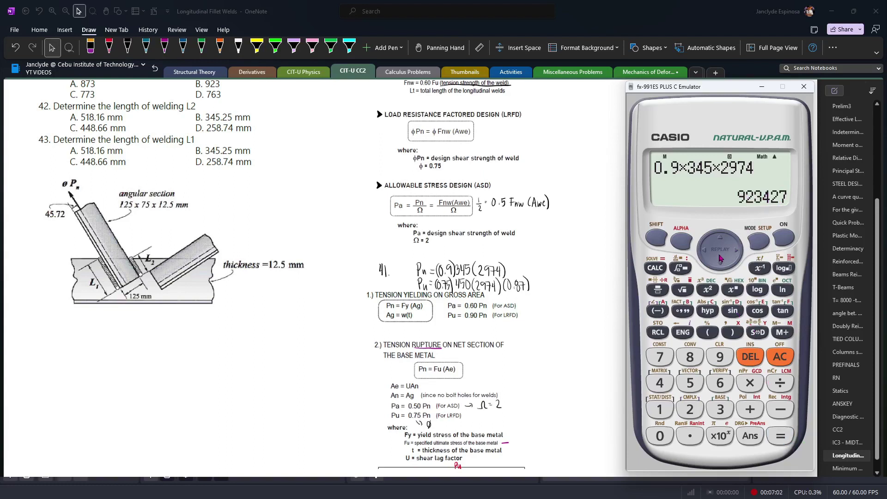
# - Append ÷1000 to the 0.9×345×2974 calculation
pyautogui.click(705, 250)
pyautogui.click(781, 384)
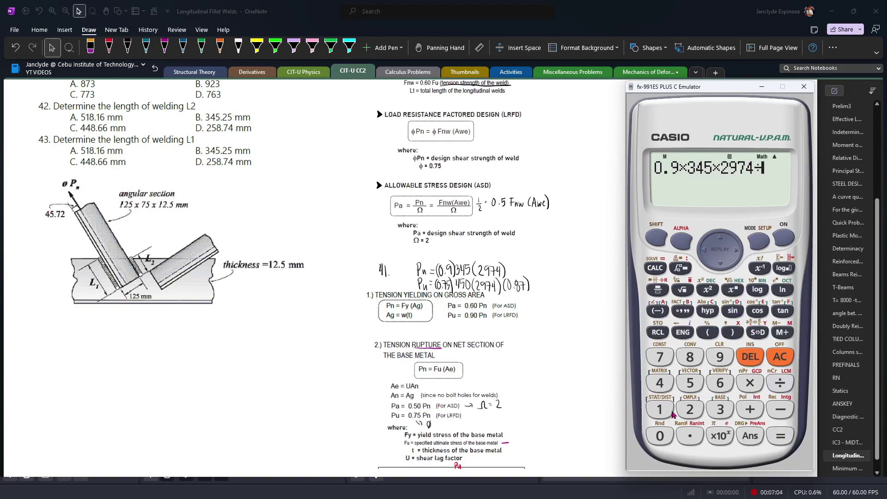
pyautogui.write('1000')
# - Write /1000 after both handwritten expressions and record the evaluated first capacity as 923.43 kN
pyautogui.click(613, 330)
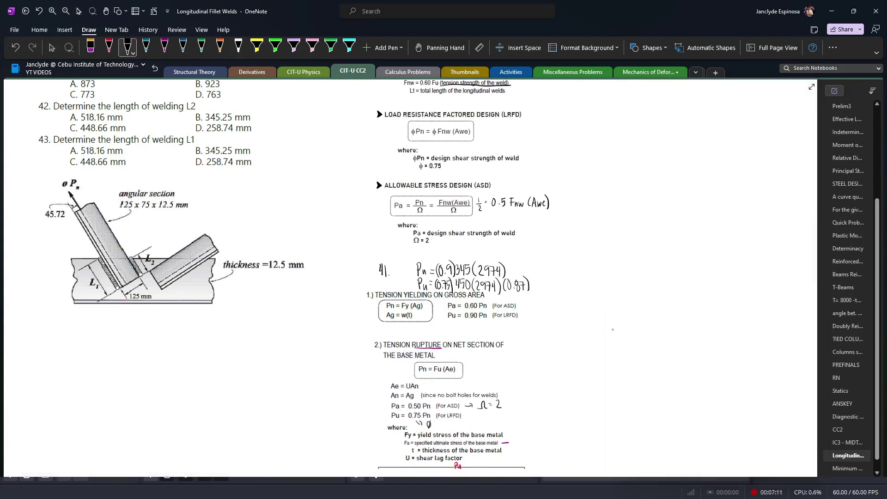
pyautogui.moveTo(516, 263); pyautogui.dragTo(510, 275)
pyautogui.moveTo(527, 266); pyautogui.dragTo(527, 266)
pyautogui.moveTo(534, 266); pyautogui.dragTo(542, 288)
pyautogui.moveTo(546, 283); pyautogui.dragTo(546, 287)
pyautogui.moveTo(551, 283); pyautogui.dragTo(551, 287)
pyautogui.moveTo(545, 265); pyautogui.dragTo(550, 265)
pyautogui.moveTo(544, 269); pyautogui.dragTo(550, 269)
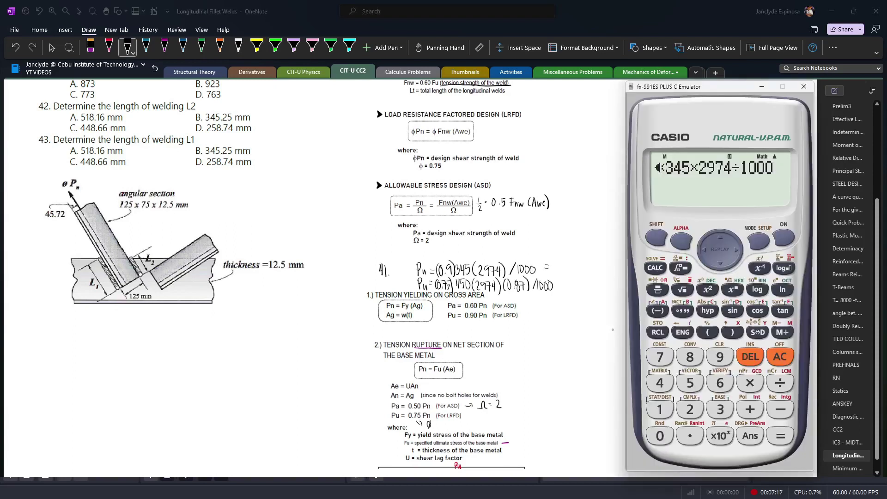
pyautogui.press('Return')
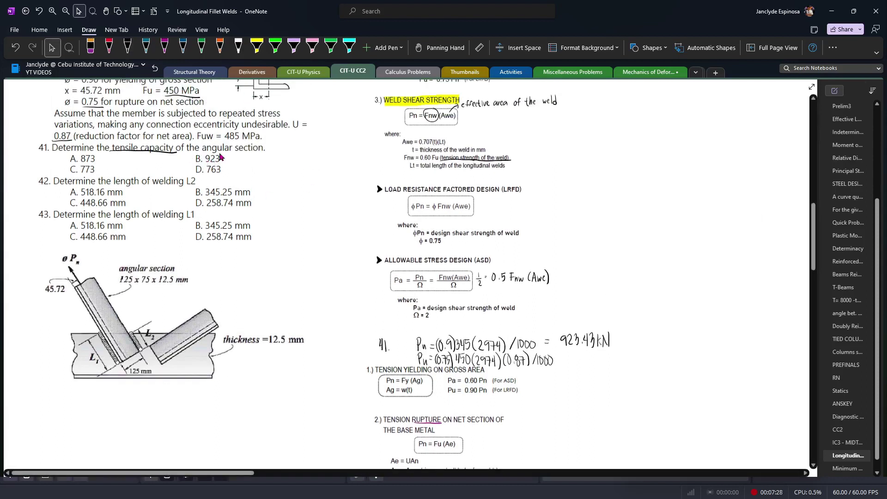
# - Switch to the calculator emulator, compute 0.75×450×2974×0.87÷1000, and write 873.24 kN as the second capacity
pyautogui.hotkey('alt', 'Tab')
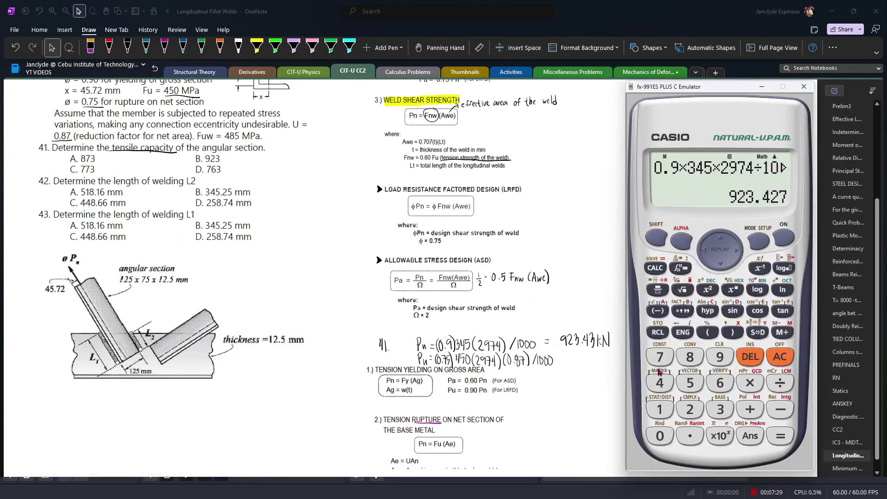
pyautogui.click(780, 359)
pyautogui.click(661, 437)
pyautogui.click(690, 436)
pyautogui.click(660, 357)
pyautogui.click(690, 383)
pyautogui.click(750, 383)
pyautogui.click(660, 384)
pyautogui.click(690, 384)
pyautogui.click(657, 437)
pyautogui.click(751, 383)
pyautogui.click(690, 410)
pyautogui.click(720, 357)
pyautogui.click(660, 356)
pyautogui.click(660, 383)
pyautogui.click(750, 383)
pyautogui.click(660, 436)
pyautogui.click(690, 436)
pyautogui.click(690, 357)
pyautogui.click(660, 357)
pyautogui.click(781, 385)
pyautogui.click(660, 409)
pyautogui.click(660, 436)
pyautogui.click(660, 436)
pyautogui.click(660, 436)
pyautogui.click(781, 437)
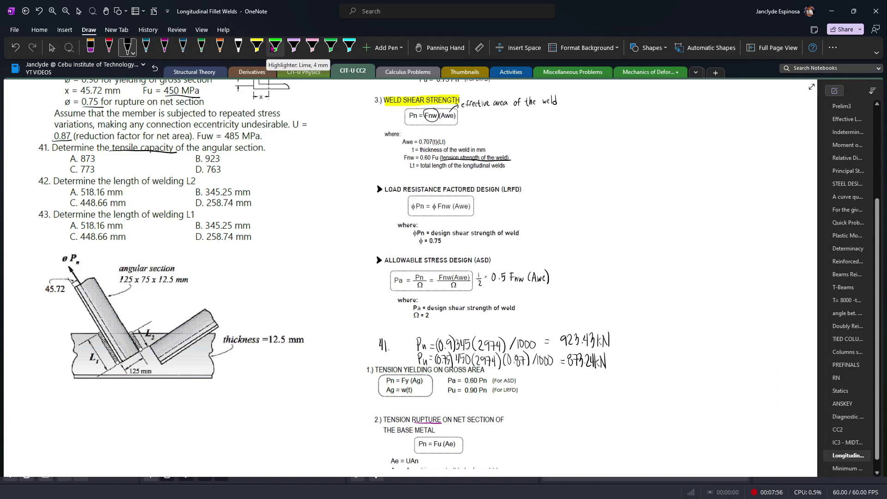
# - Highlight the 873.24 kN result and answer choice A. 873 of question 41 in lime
pyautogui.click(276, 48)
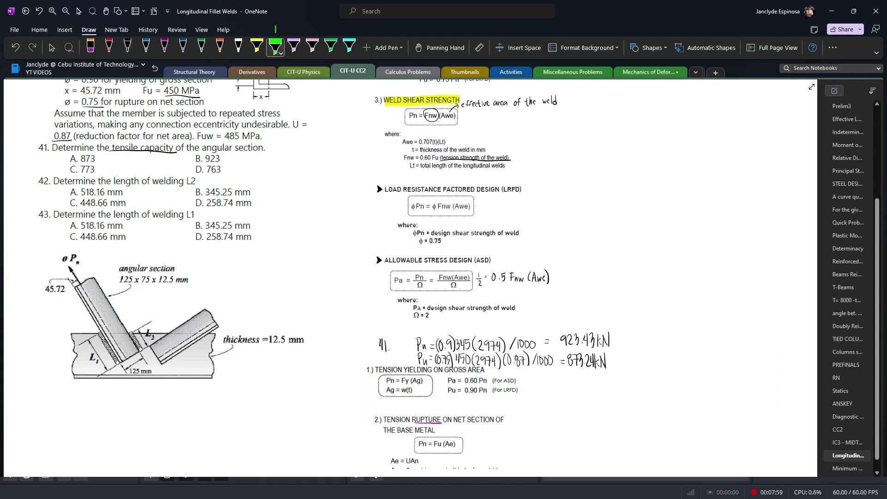
pyautogui.moveTo(566, 360); pyautogui.dragTo(606, 361)
pyautogui.moveTo(70, 159); pyautogui.dragTo(98, 159)
# - Write "= 873.24 kN" in purple beside the øPn label on the truss figure
pyautogui.click(165, 47)
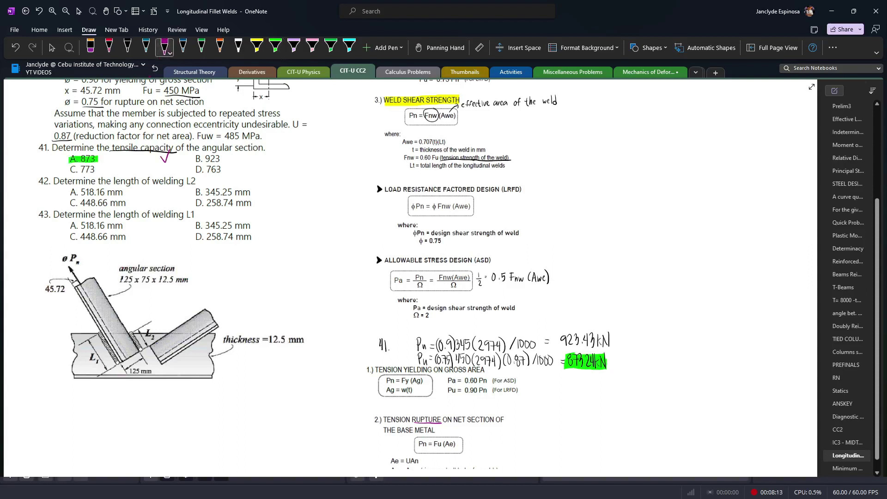
pyautogui.moveTo(81, 247); pyautogui.dragTo(78, 243)
pyautogui.moveTo(58, 258); pyautogui.dragTo(78, 250)
pyautogui.hotkey('ctrl', 'z')
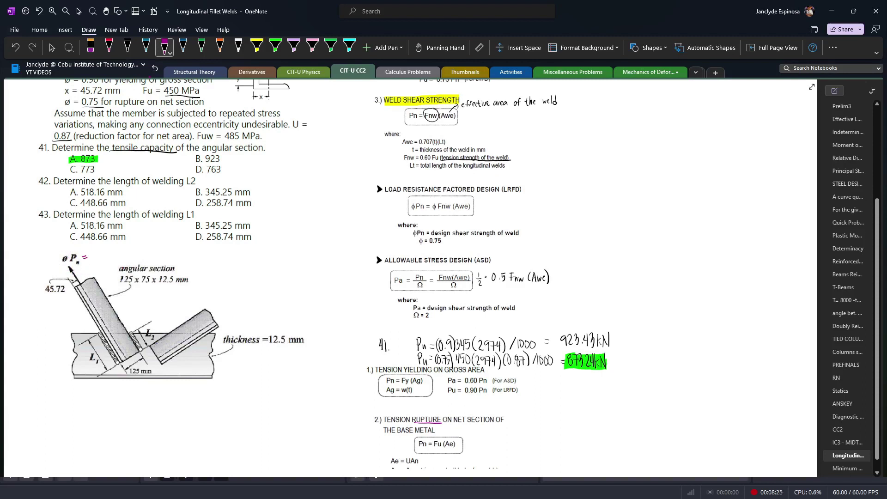
pyautogui.moveTo(94, 250); pyautogui.dragTo(112, 256)
pyautogui.click(106, 256)
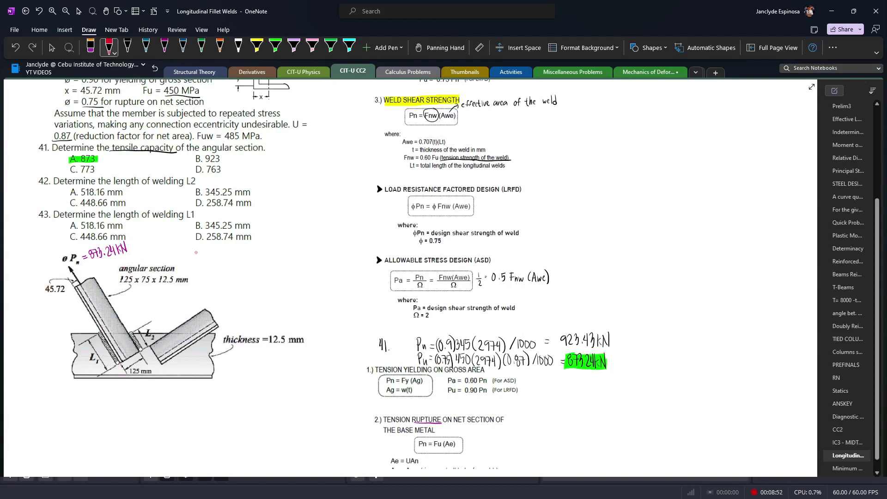
# - Draw two red force arrows on the truss figure, extending downward from the L1 and L2 welds
pyautogui.moveTo(119, 365); pyautogui.dragTo(134, 391)
pyautogui.moveTo(142, 352); pyautogui.dragTo(161, 376)
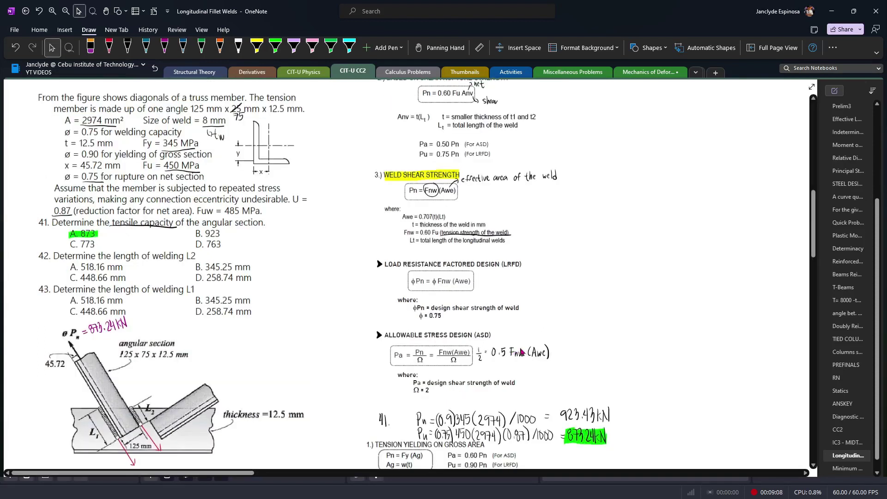
pyautogui.scroll(-3, 415, 295)
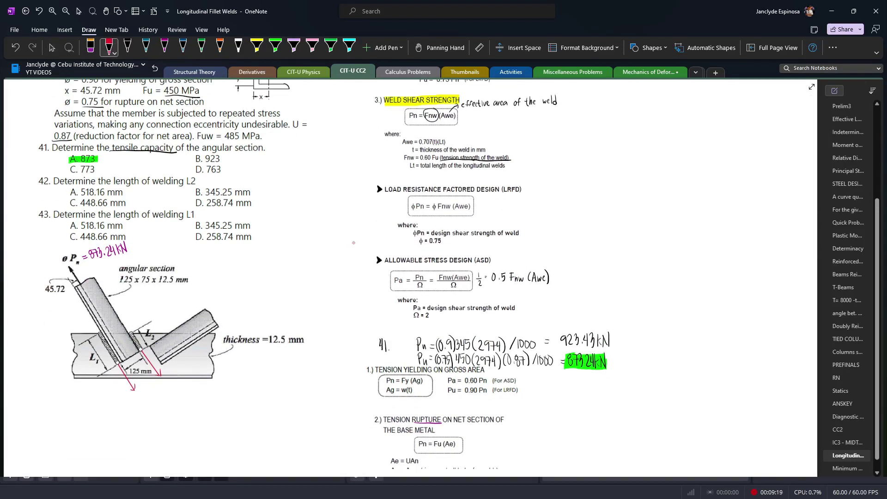
pyautogui.moveTo(423, 200); pyautogui.dragTo(423, 203)
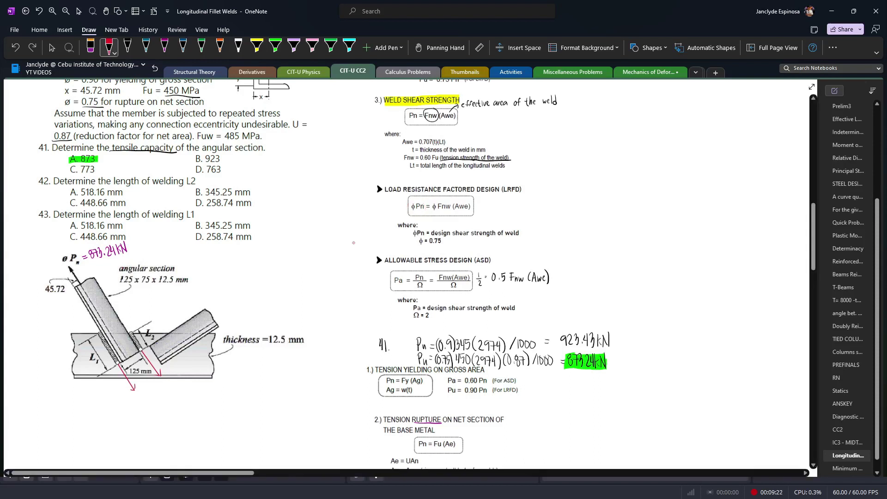
# - Write "φ(0.6Fu)(" in red below the L1 force arrow on the truss figure
pyautogui.moveTo(452, 202); pyautogui.dragTo(434, 202)
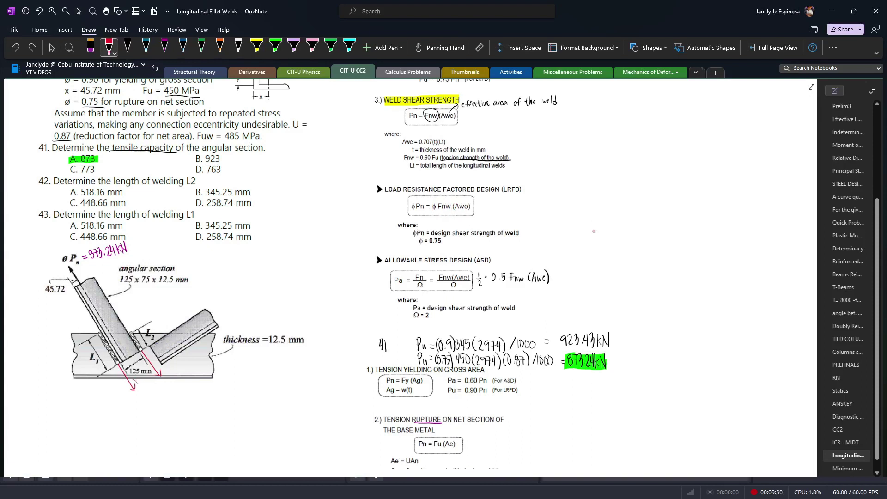
pyautogui.moveTo(132, 380); pyautogui.dragTo(127, 381)
pyautogui.hotkey('ctrl', 'z')
pyautogui.moveTo(94, 416); pyautogui.dragTo(104, 425)
pyautogui.moveTo(109, 413)
pyautogui.mouseDown()
pyautogui.moveTo(108, 422)
pyautogui.moveTo(120, 416)
pyautogui.mouseUp()
pyautogui.moveTo(125, 405); pyautogui.dragTo(133, 413)
pyautogui.moveTo(137, 402)
pyautogui.mouseDown()
pyautogui.moveTo(136, 412)
pyautogui.moveTo(152, 401)
pyautogui.mouseUp()
pyautogui.hotkey('ctrl', 'z')
pyautogui.hotkey('ctrl', 'z')
pyautogui.hotkey('ctrl', 'z')
# - Complete the L1 force label with "0.707t(L1))" and write "φ(0.6Fu)(0.707t(L2))" in red for the L2 force arrow
pyautogui.moveTo(420, 146); pyautogui.dragTo(451, 144)
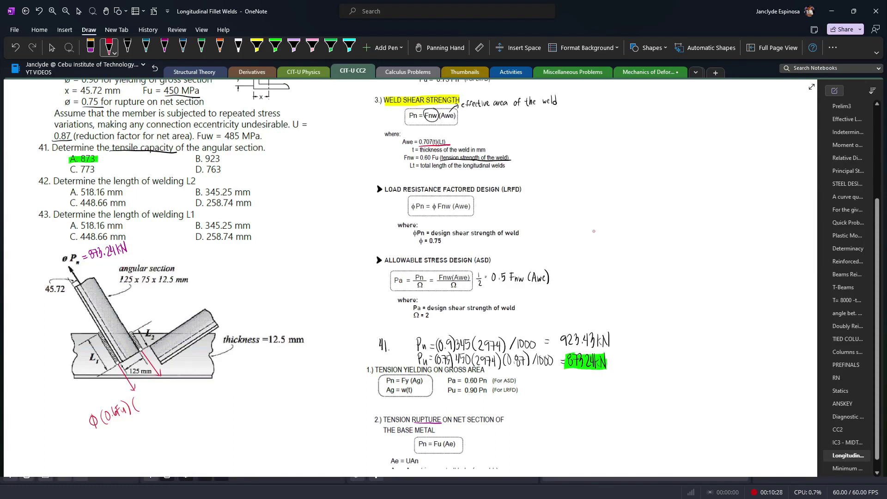
pyautogui.hotkey('ctrl', 'z')
pyautogui.moveTo(141, 399)
pyautogui.mouseDown()
pyautogui.moveTo(138, 407)
pyautogui.moveTo(159, 400)
pyautogui.mouseUp()
pyautogui.moveTo(156, 396); pyautogui.dragTo(166, 399)
pyautogui.moveTo(171, 387); pyautogui.dragTo(170, 397)
pyautogui.moveTo(173, 386); pyautogui.dragTo(176, 397)
pyautogui.moveTo(178, 383); pyautogui.dragTo(180, 396)
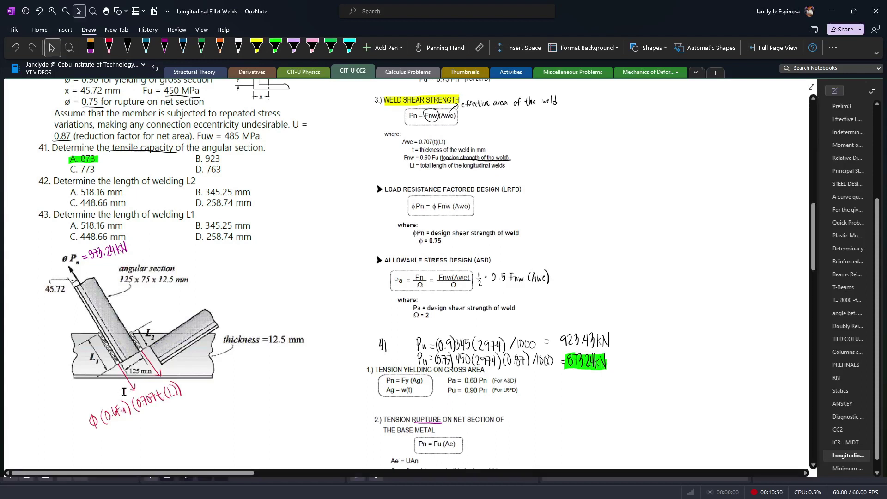
pyautogui.click(190, 398)
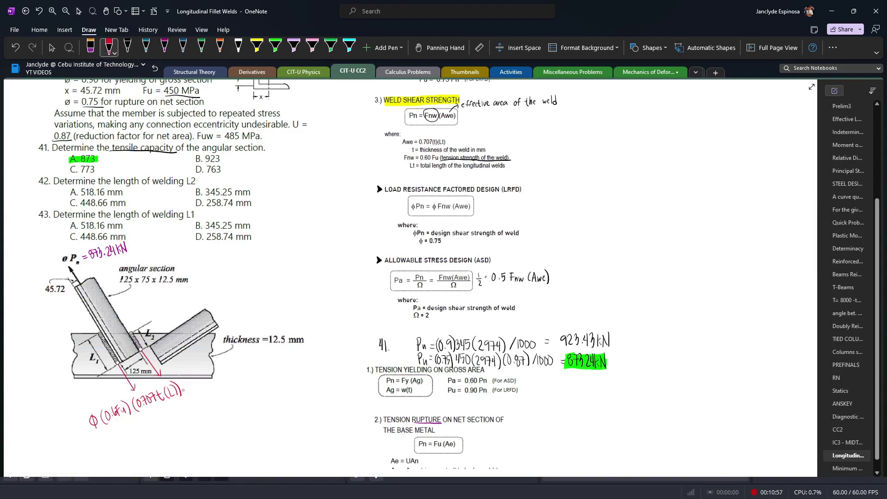
pyautogui.moveTo(196, 386)
pyautogui.mouseDown()
pyautogui.moveTo(185, 418)
pyautogui.moveTo(134, 405)
pyautogui.moveTo(196, 385)
pyautogui.mouseUp()
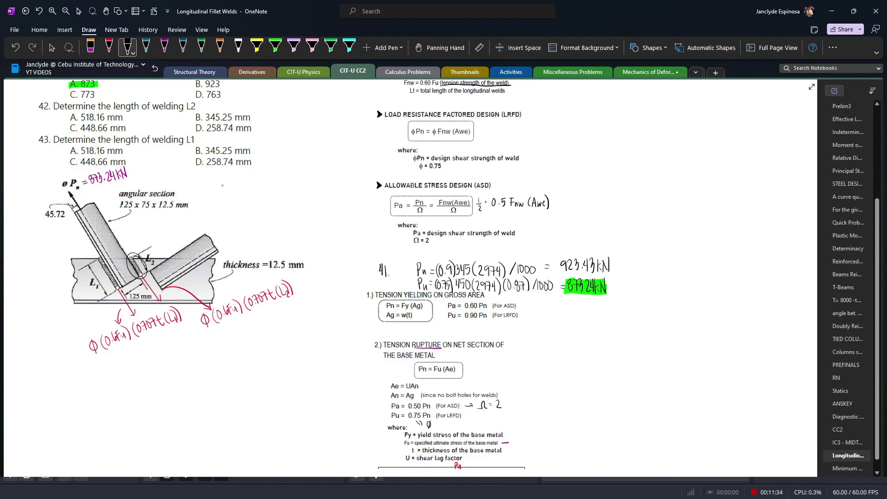
# - Write the moment equation heading "ΣM L1 = 0" in black below the truss figure
pyautogui.moveTo(114, 267); pyautogui.dragTo(119, 295)
pyautogui.moveTo(123, 379); pyautogui.dragTo(131, 379)
pyautogui.moveTo(133, 373); pyautogui.dragTo(136, 380)
pyautogui.moveTo(137, 373); pyautogui.dragTo(138, 380)
pyautogui.moveTo(156, 367); pyautogui.dragTo(154, 369)
# - Write "øPn(45.72)" under the ΣM L1 heading and equate the two opposite rotation symbols beside that heading
pyautogui.moveTo(116, 393); pyautogui.dragTo(116, 404)
pyautogui.moveTo(119, 391); pyautogui.dragTo(112, 406)
pyautogui.moveTo(122, 404); pyautogui.dragTo(124, 394)
pyautogui.moveTo(127, 397); pyautogui.dragTo(139, 405)
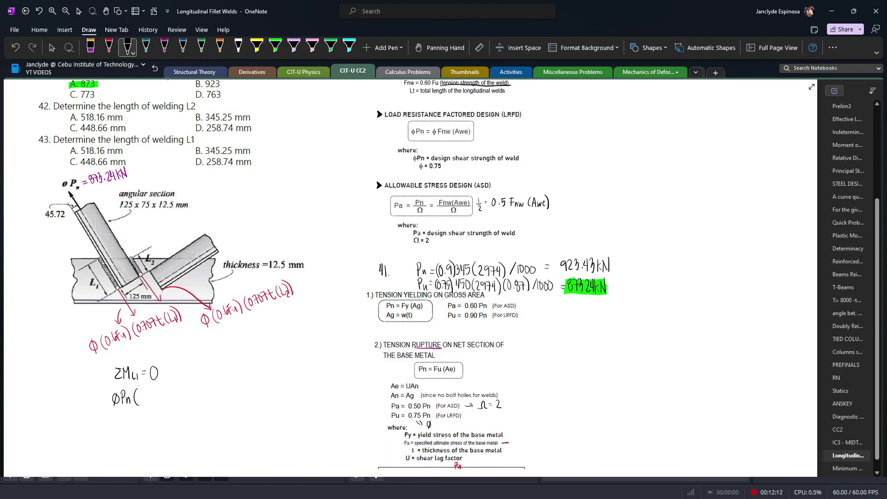
pyautogui.moveTo(60, 202); pyautogui.dragTo(64, 204)
pyautogui.moveTo(76, 184)
pyautogui.mouseDown()
pyautogui.moveTo(86, 206)
pyautogui.moveTo(73, 185)
pyautogui.mouseUp()
pyautogui.hotkey('ctrl', 'z')
pyautogui.moveTo(195, 370)
pyautogui.mouseDown()
pyautogui.moveTo(196, 380)
pyautogui.moveTo(217, 379)
pyautogui.mouseUp()
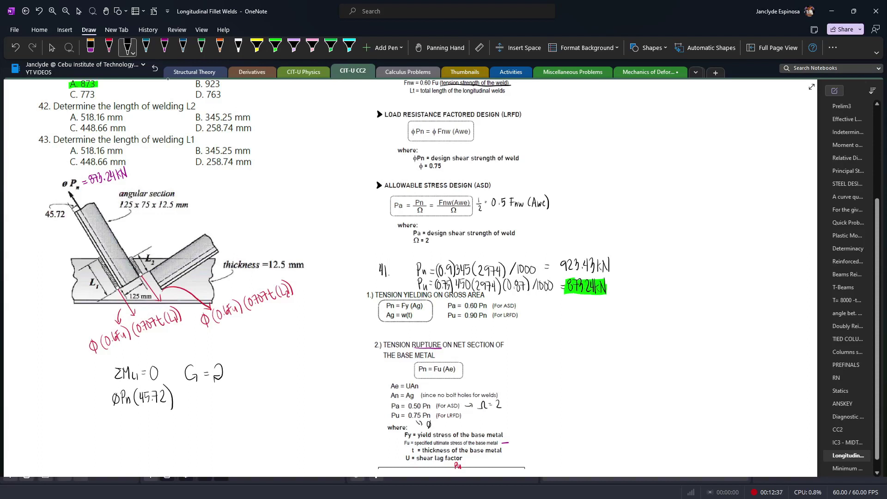
# - Write an equals sign after øPn(45.72) and circle the red L2 force label in black
pyautogui.moveTo(161, 283); pyautogui.dragTo(160, 284)
pyautogui.moveTo(180, 394); pyautogui.dragTo(186, 394)
pyautogui.moveTo(181, 399); pyautogui.dragTo(186, 399)
pyautogui.moveTo(287, 280)
pyautogui.mouseDown()
pyautogui.moveTo(237, 287)
pyautogui.moveTo(298, 307)
pyautogui.moveTo(272, 275)
pyautogui.mouseUp()
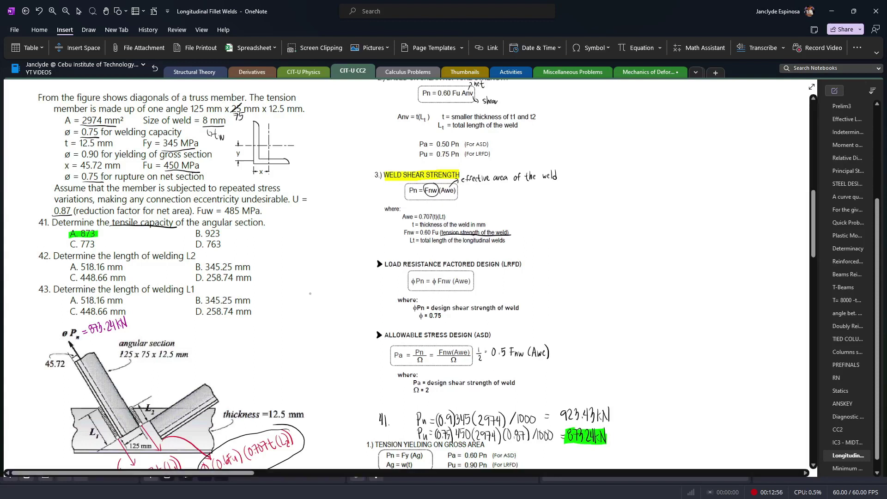
# - Write "0.75(0.6(485)" as the start of the moment equation's right side and underline 485 MPa in the problem text
pyautogui.scroll(-3, 407, 277)
pyautogui.moveTo(196, 391)
pyautogui.mouseDown()
pyautogui.moveTo(192, 402)
pyautogui.moveTo(196, 391)
pyautogui.mouseUp()
pyautogui.moveTo(203, 393); pyautogui.dragTo(207, 404)
pyautogui.moveTo(214, 392); pyautogui.dragTo(210, 403)
pyautogui.moveTo(218, 389)
pyautogui.mouseDown()
pyautogui.moveTo(217, 405)
pyautogui.moveTo(221, 394)
pyautogui.mouseUp()
pyautogui.click(226, 400)
pyautogui.moveTo(229, 392); pyautogui.dragTo(229, 402)
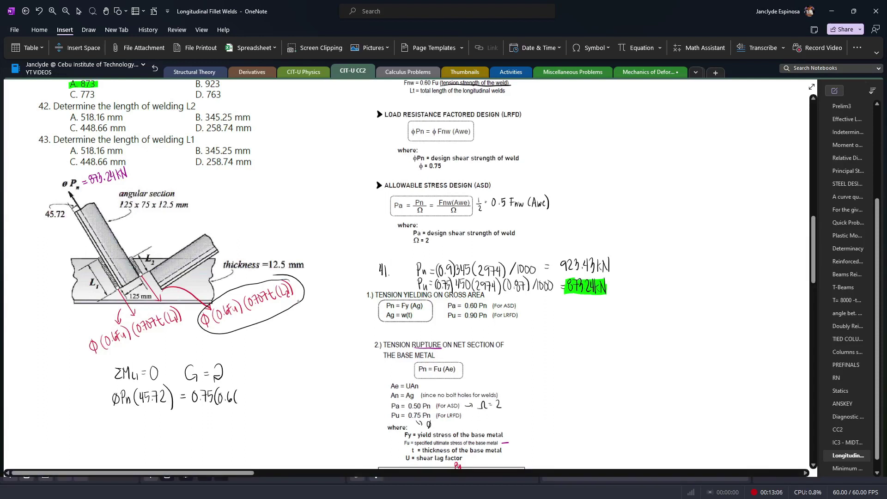
pyautogui.scroll(2, 406, 278)
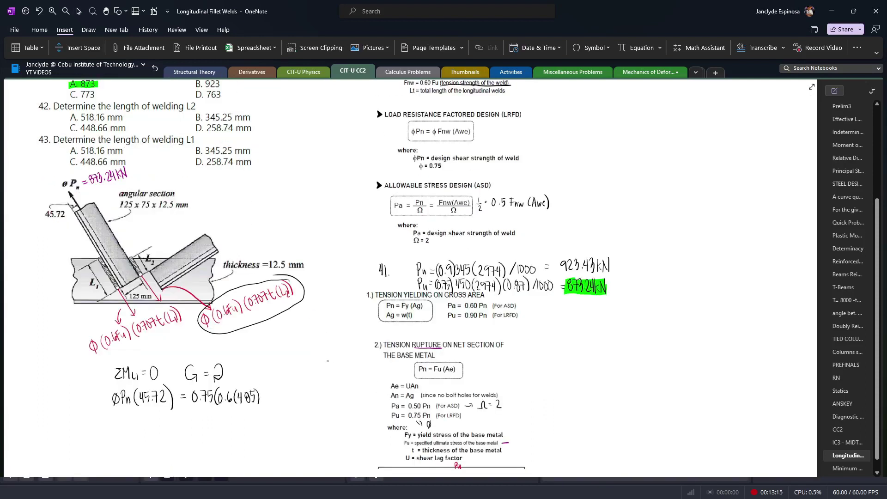
# - Continue the right side of the moment equation with ")(0.707(8)(L2))", using the 8 mm weld size
pyautogui.moveTo(259, 386)
pyautogui.mouseDown()
pyautogui.moveTo(258, 404)
pyautogui.moveTo(274, 391)
pyautogui.moveTo(281, 402)
pyautogui.moveTo(287, 392)
pyautogui.mouseUp()
pyautogui.click(278, 400)
pyautogui.moveTo(292, 391); pyautogui.dragTo(303, 405)
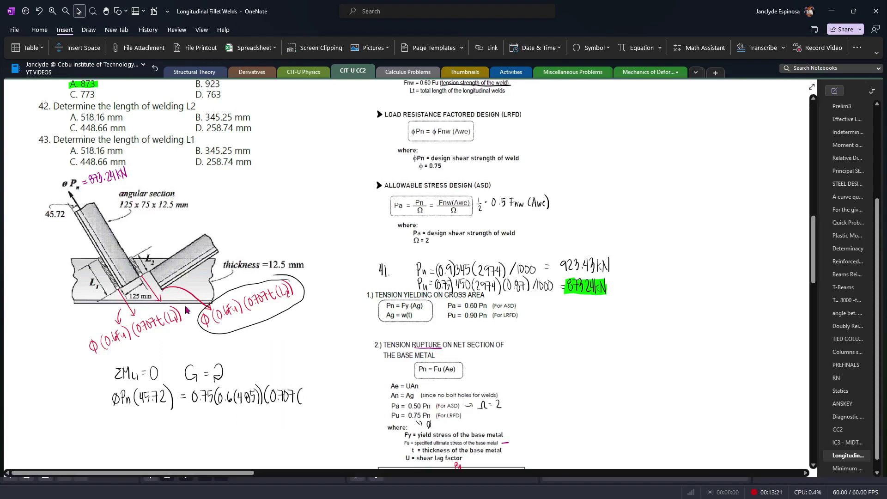
pyautogui.scroll(3, 178, 303)
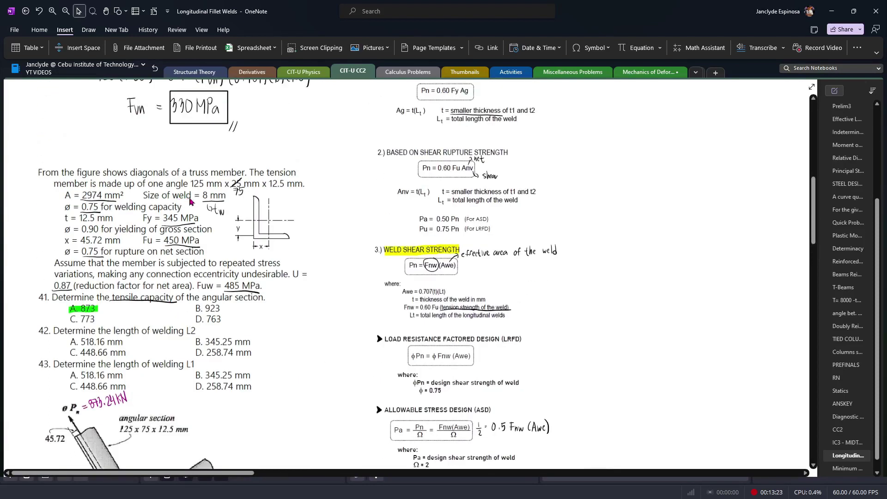
pyautogui.scroll(-6, 253, 229)
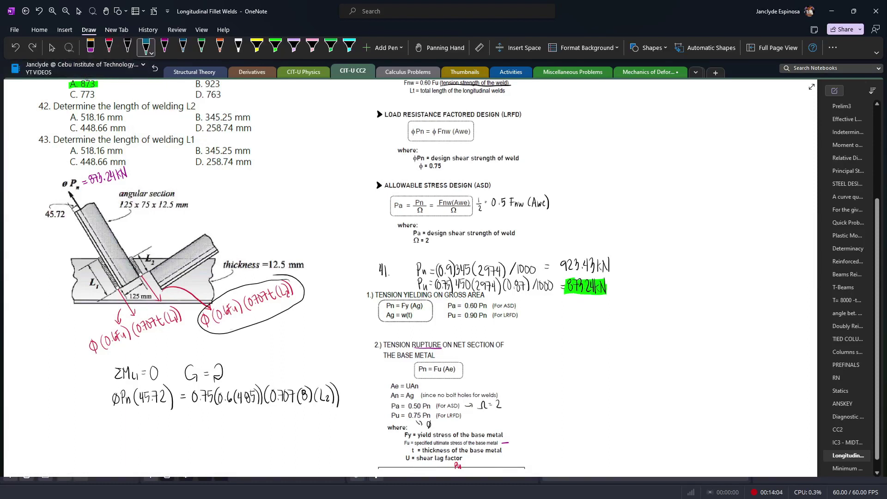
# - Strike out øPn in the moment equation and write "873×10³" in teal beside it
pyautogui.hotkey('ctrl', 'z')
pyautogui.moveTo(113, 409); pyautogui.dragTo(132, 387)
pyautogui.moveTo(68, 395); pyautogui.dragTo(67, 401)
pyautogui.moveTo(71, 396); pyautogui.dragTo(74, 407)
pyautogui.moveTo(78, 396)
pyautogui.mouseDown()
pyautogui.moveTo(81, 421)
pyautogui.moveTo(73, 386)
pyautogui.mouseUp()
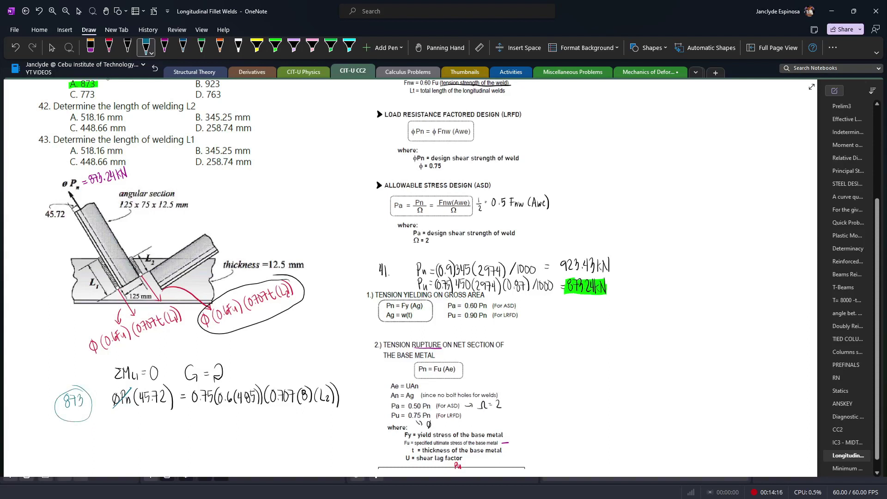
pyautogui.hotkey('ctrl', 'z')
pyautogui.moveTo(97, 398); pyautogui.dragTo(96, 398)
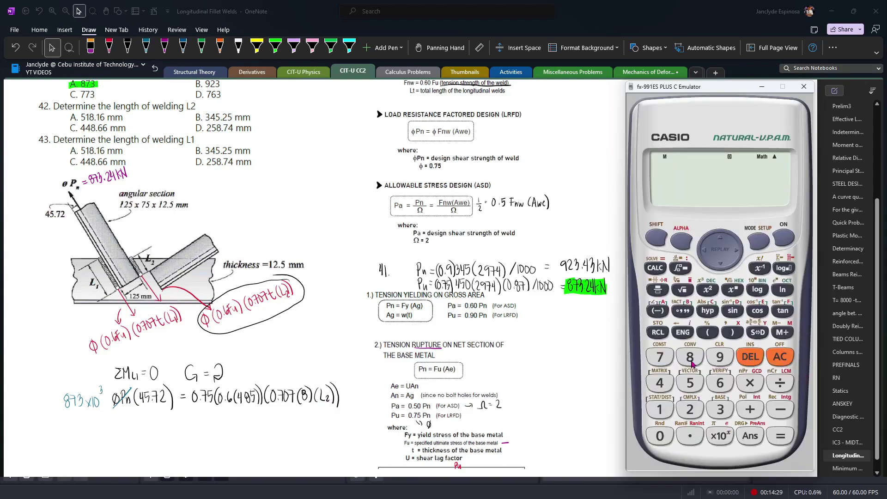
# - Switch to the calculator emulator and enter 873×10³×45.72 as the left side of an equation
pyautogui.click(690, 356)
pyautogui.click(660, 357)
pyautogui.click(720, 410)
pyautogui.click(719, 436)
pyautogui.click(721, 410)
pyautogui.click(750, 383)
pyautogui.click(673, 387)
pyautogui.click(690, 383)
pyautogui.click(690, 435)
pyautogui.click(660, 356)
pyautogui.click(690, 409)
pyautogui.click(655, 268)
# - Enter 0.75×0.6×485×0.707×8×X as the right side of the calculator equation
pyautogui.click(660, 436)
pyautogui.click(690, 436)
pyautogui.click(660, 357)
pyautogui.click(690, 383)
pyautogui.click(750, 383)
pyautogui.click(660, 436)
pyautogui.click(690, 436)
pyautogui.click(720, 383)
pyautogui.click(750, 383)
pyautogui.click(660, 383)
pyautogui.click(690, 357)
pyautogui.click(690, 383)
pyautogui.click(750, 383)
pyautogui.click(660, 436)
pyautogui.click(690, 436)
pyautogui.click(660, 357)
pyautogui.click(660, 436)
pyautogui.click(660, 357)
pyautogui.click(750, 383)
pyautogui.click(690, 357)
pyautogui.click(750, 383)
pyautogui.click(681, 241)
pyautogui.click(732, 332)
# - Solve the calculator equation for X without the moment arm term
pyautogui.click(656, 238)
pyautogui.click(656, 268)
pyautogui.click(781, 437)
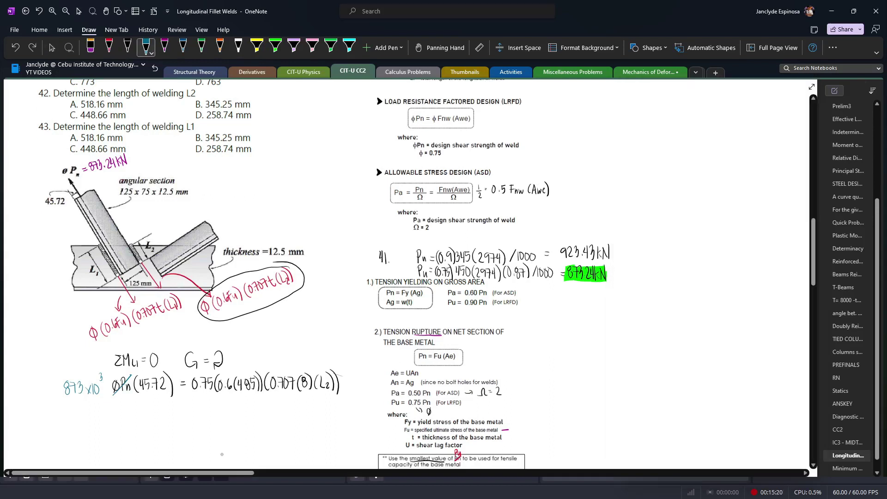
# - Return to the OneNote notes and append the moment arm "(125)" to the right side of the moment equation
pyautogui.moveTo(334, 367)
pyautogui.mouseDown()
pyautogui.moveTo(199, 370)
pyautogui.moveTo(304, 415)
pyautogui.moveTo(340, 372)
pyautogui.mouseUp()
pyautogui.hotkey('ctrl', 'z')
pyautogui.moveTo(139, 267); pyautogui.dragTo(112, 270)
pyautogui.moveTo(343, 378); pyautogui.dragTo(342, 392)
pyautogui.moveTo(347, 379); pyautogui.dragTo(347, 392)
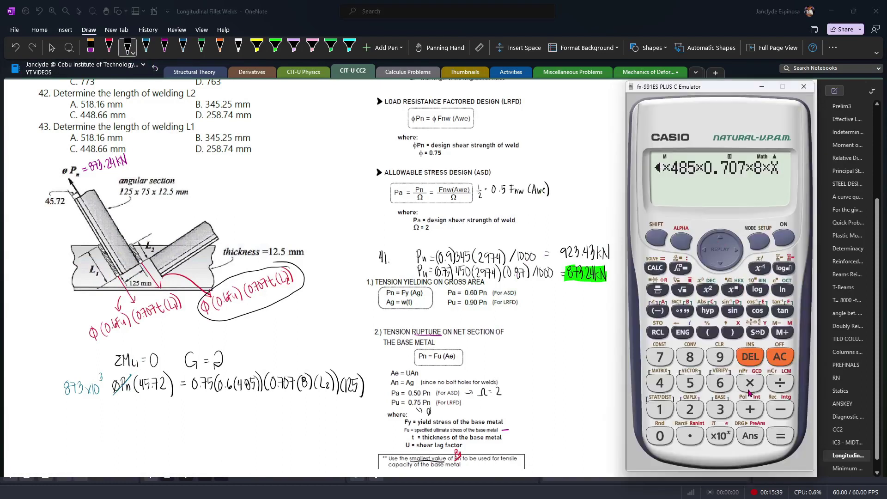
# - Switch to the calculator emulator, append ×125 to the equation's right side, and solve for X
pyautogui.click(747, 389)
pyautogui.click(661, 409)
pyautogui.click(690, 409)
pyautogui.click(690, 383)
pyautogui.click(656, 238)
pyautogui.click(655, 268)
pyautogui.click(781, 436)
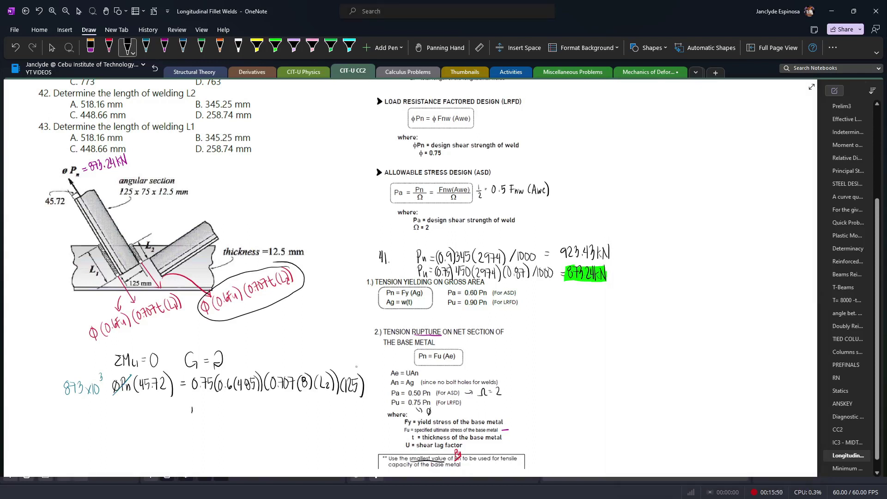
# - Write "L2 = 25" in black in the OneNote notes below the moment equation as the start of the solved length
pyautogui.moveTo(198, 414); pyautogui.dragTo(204, 420)
pyautogui.moveTo(205, 410); pyautogui.dragTo(208, 411)
pyautogui.moveTo(204, 413); pyautogui.dragTo(208, 413)
pyautogui.moveTo(214, 408); pyautogui.dragTo(218, 407)
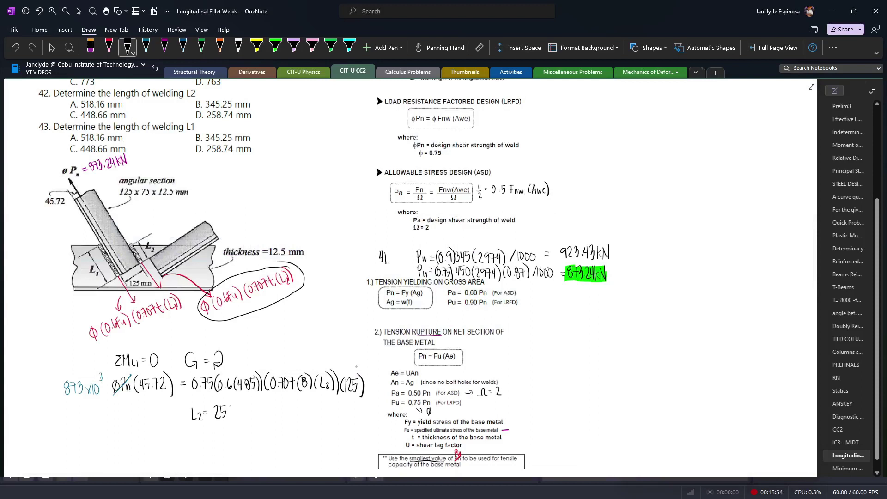